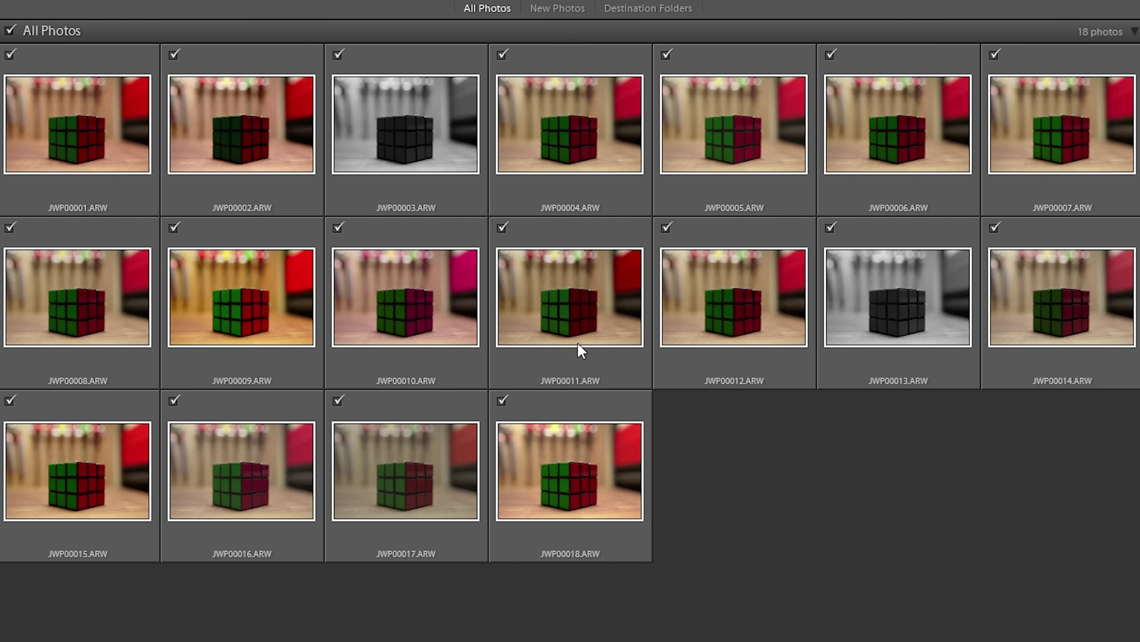
# - Import the 18 checked Rubik's cube RAW photos into Sony PP Tests and view JWP00001.ARW
pyautogui.moveTo(580, 350)
pyautogui.press('Return')
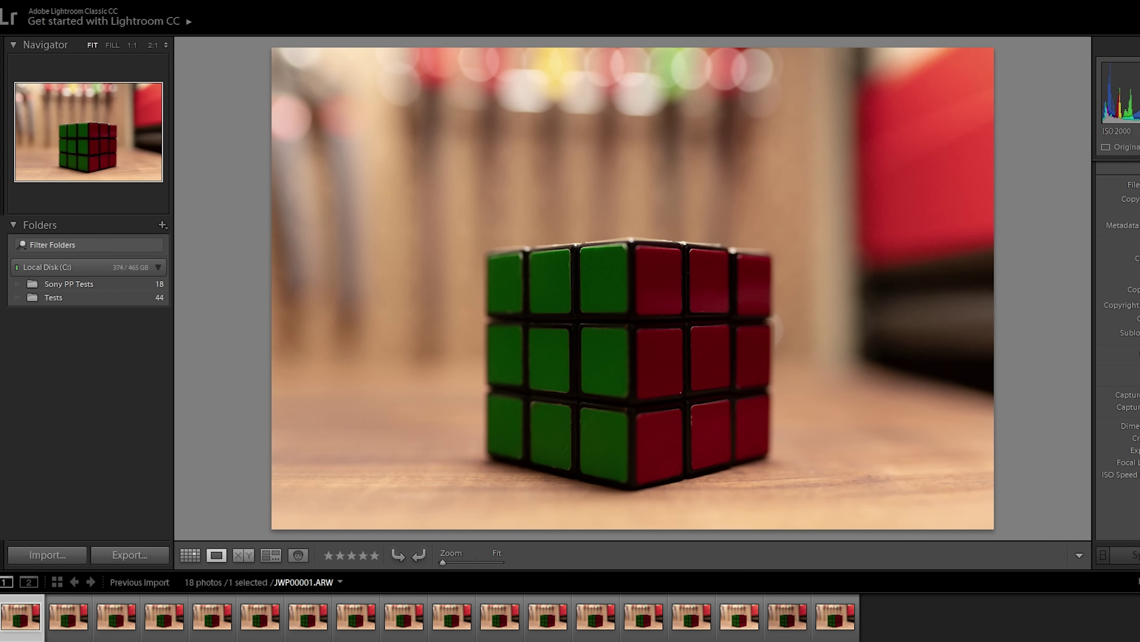
# - Step through the filmstrip test photos from JWP00002 to JWP00007
pyautogui.click(68, 616)
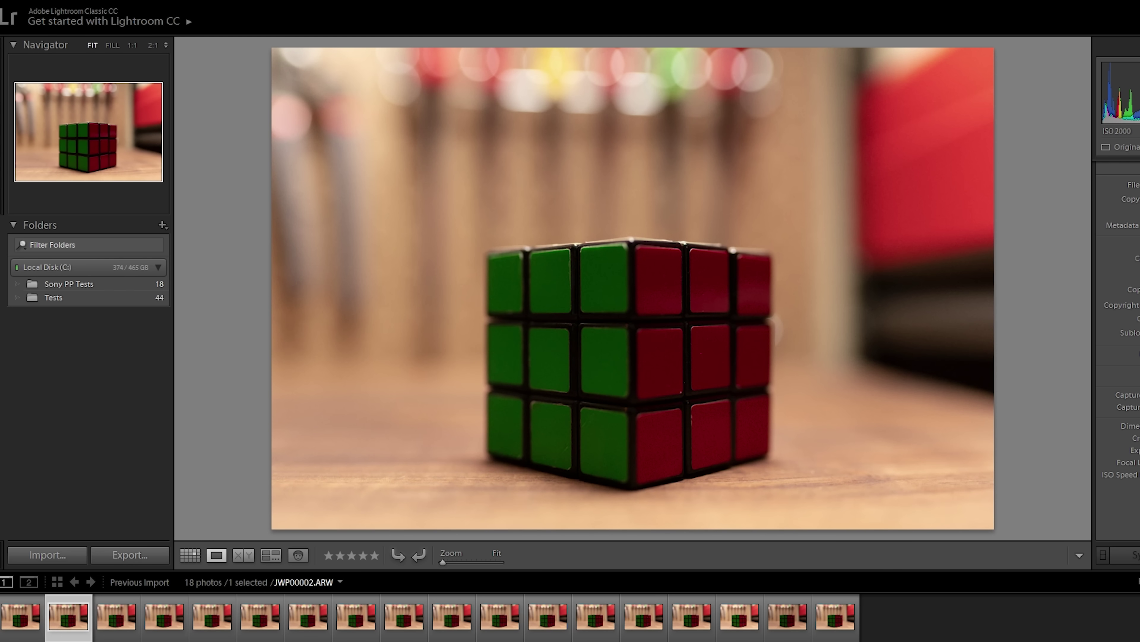
pyautogui.click(117, 616)
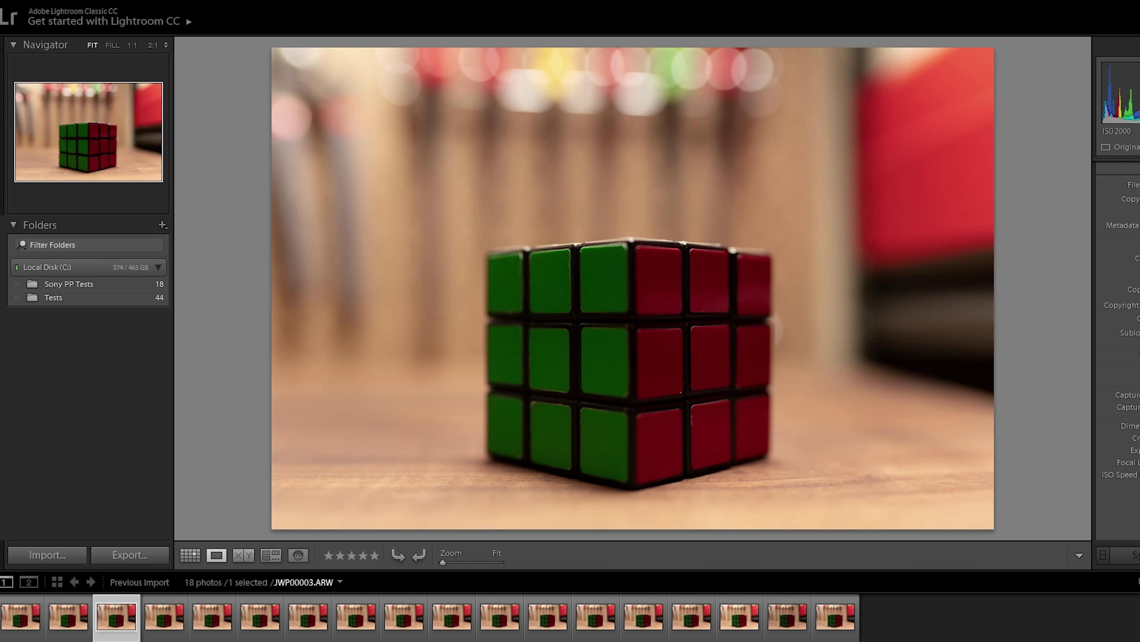
pyautogui.click(164, 616)
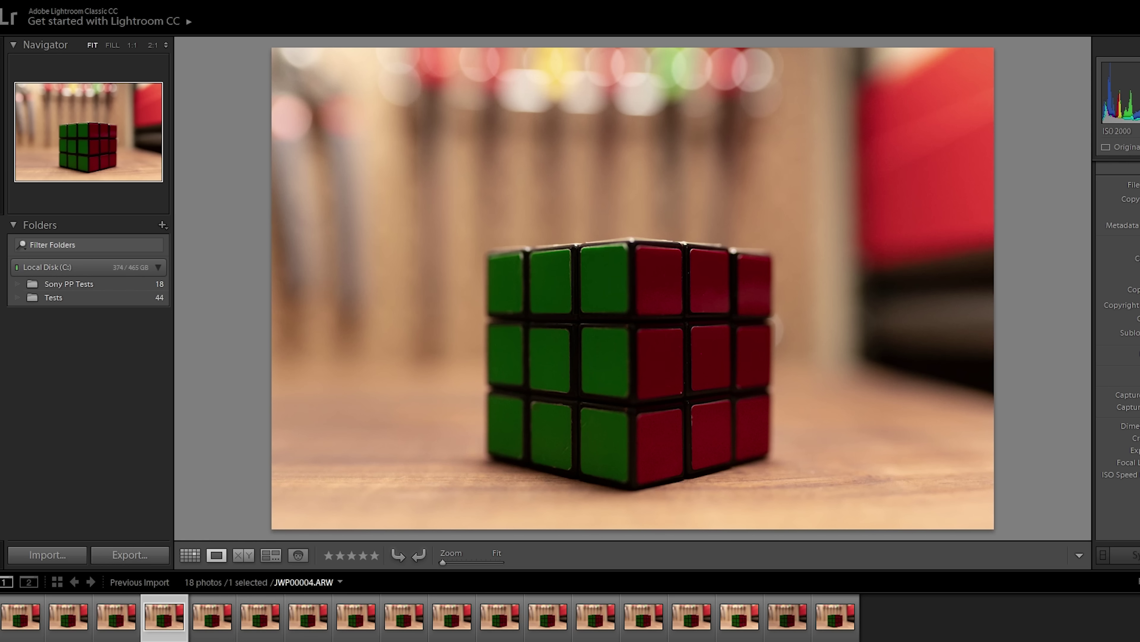
pyautogui.click(212, 616)
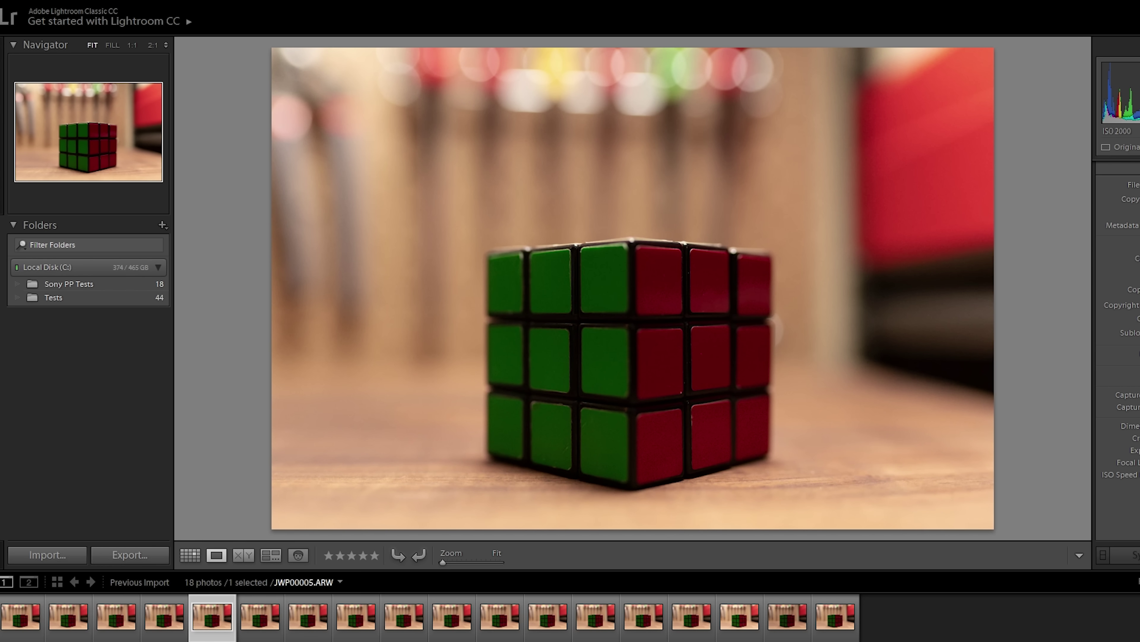
pyautogui.click(260, 616)
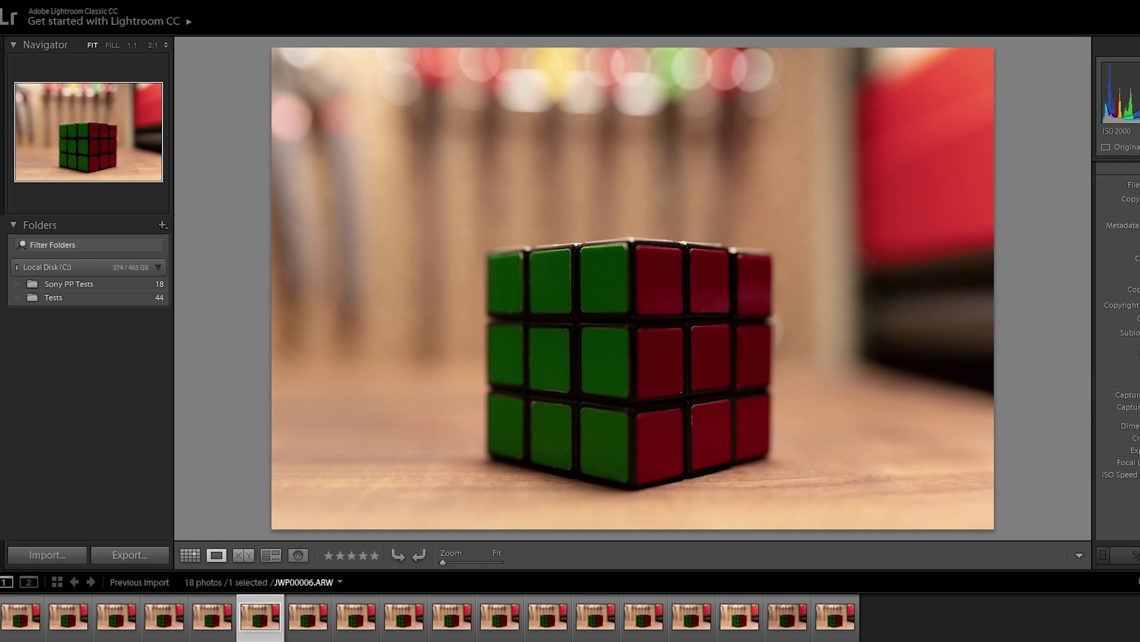
pyautogui.click(308, 617)
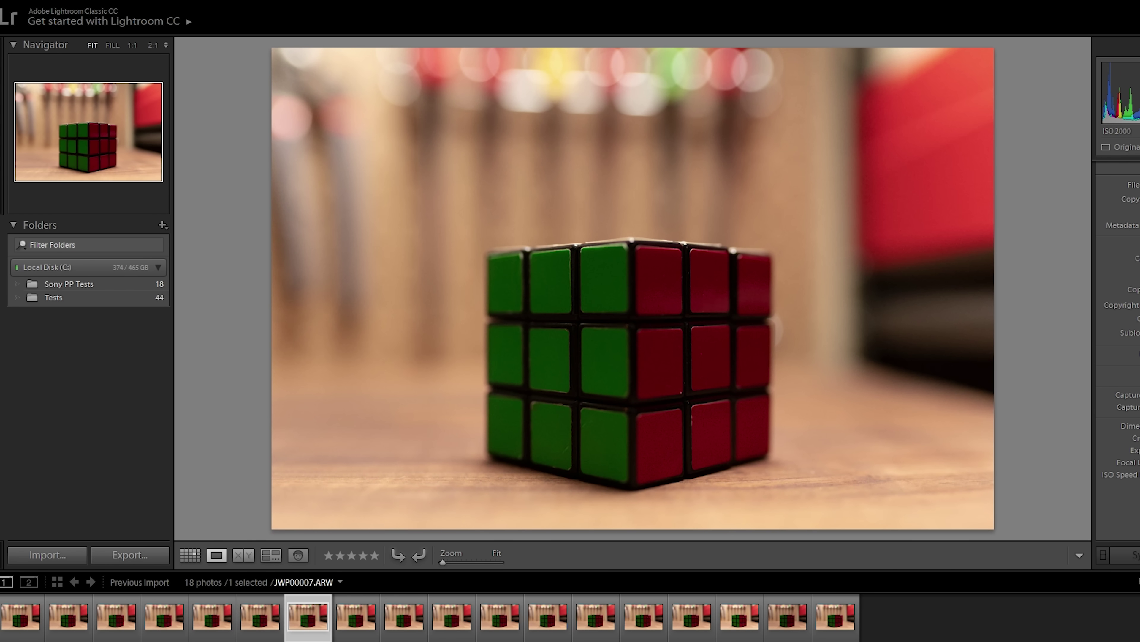
# - Flip between neighbouring shots, then advance through JWP00009 and JWP00010 to JWP00011
pyautogui.press('Left')
pyautogui.press('Left')
pyautogui.press('Left')
pyautogui.press('Right')
pyautogui.press('Right')
pyautogui.press('Right')
pyautogui.press('Right')
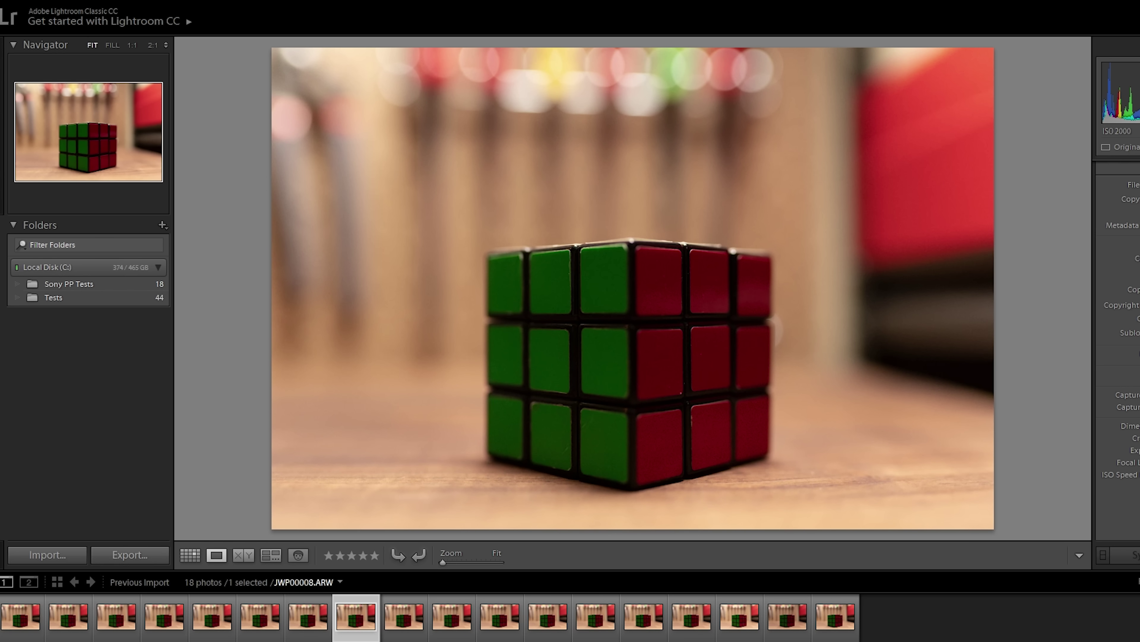
pyautogui.press('Right')
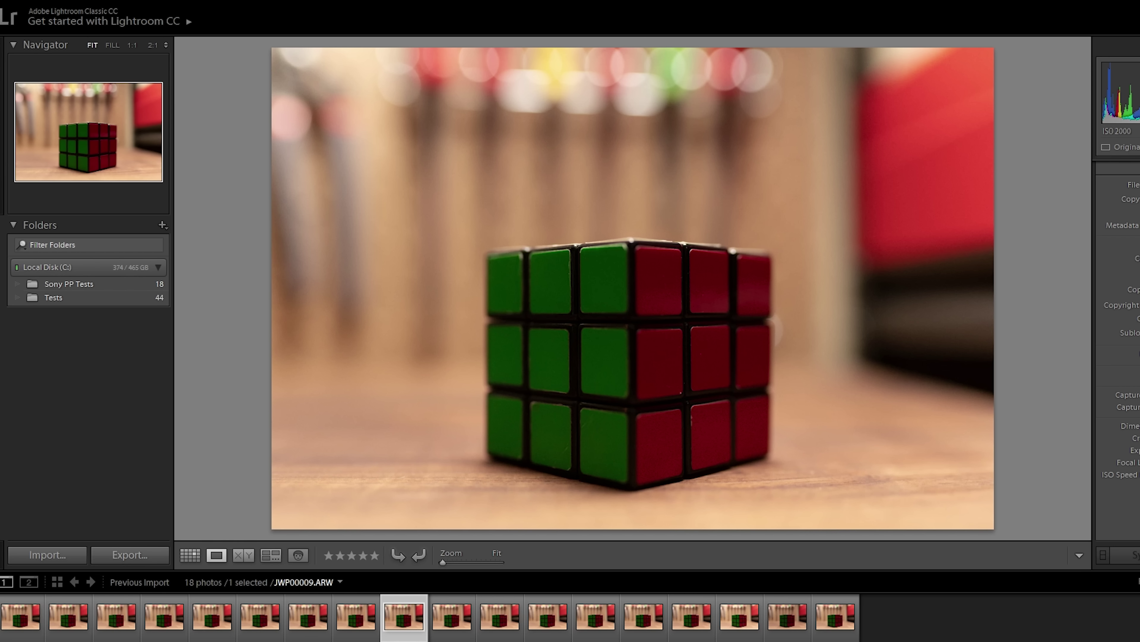
pyautogui.press('Right')
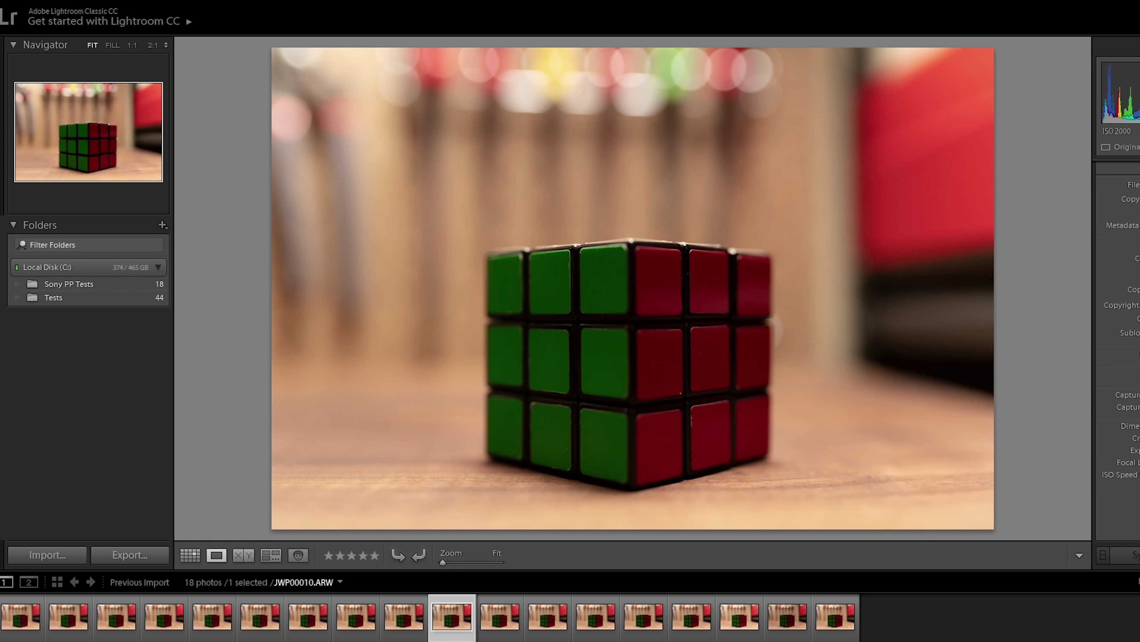
pyautogui.press('Right')
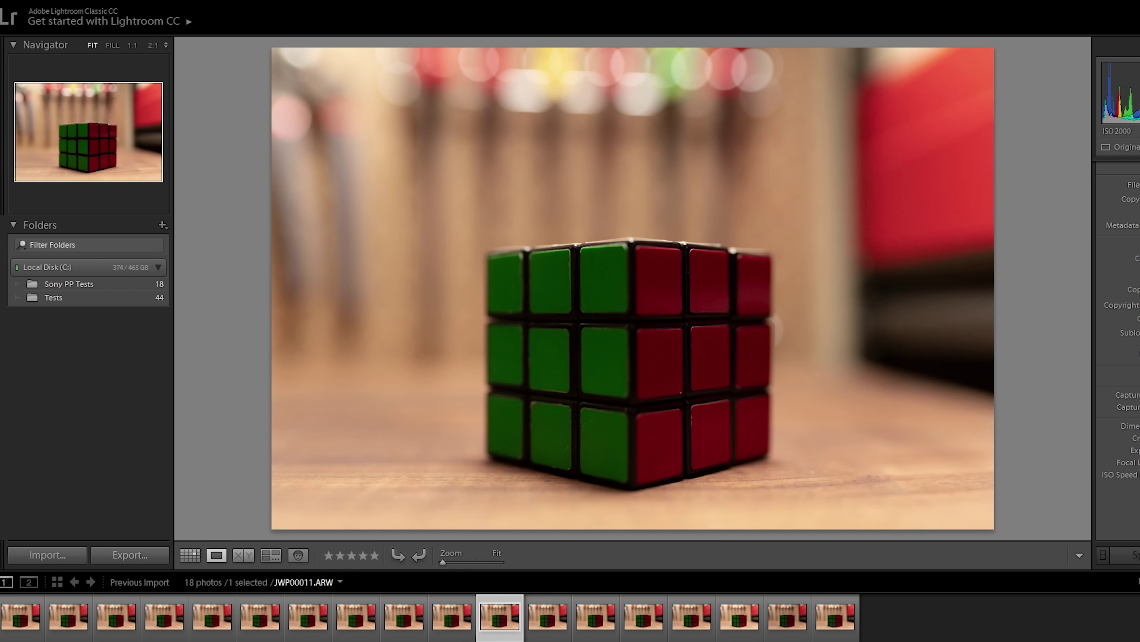
# - Compare JWP00010–JWP00012 at 1:1 on the cube's top edge, then return to Fit view
pyautogui.click(548, 616)
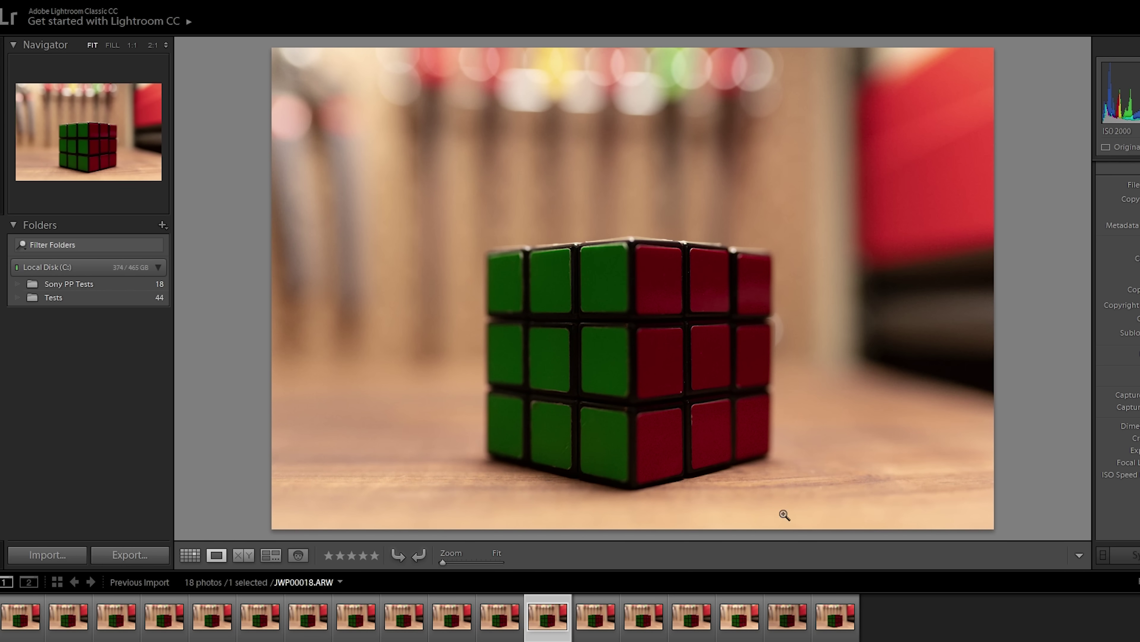
pyautogui.click(624, 259)
pyautogui.press('Left')
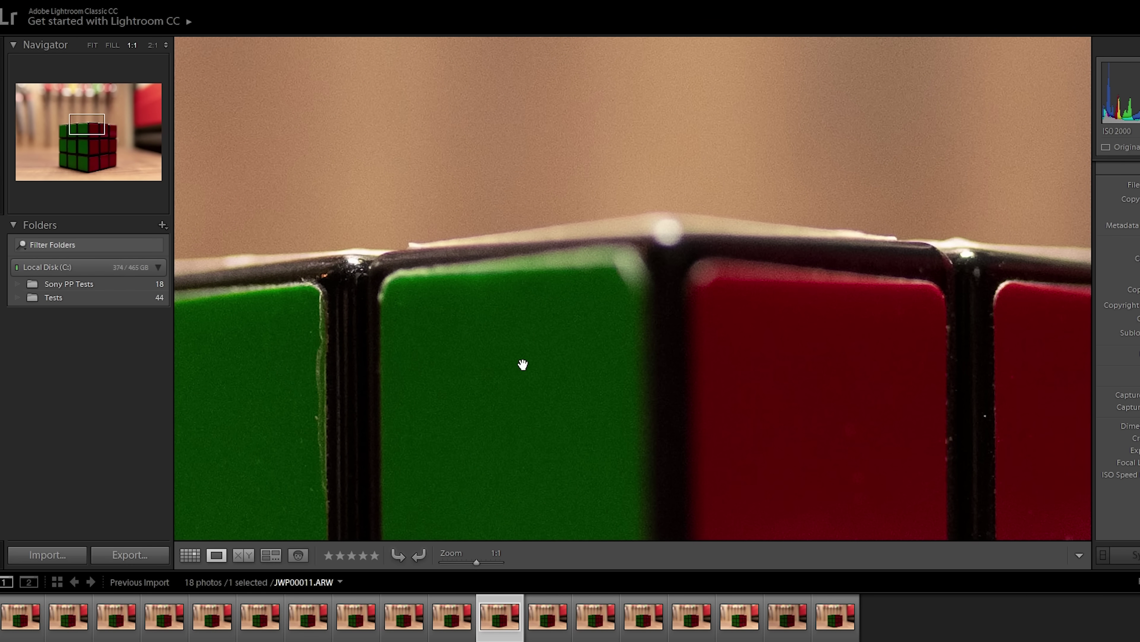
pyautogui.press('Left')
pyautogui.press('Right')
pyautogui.press('Right')
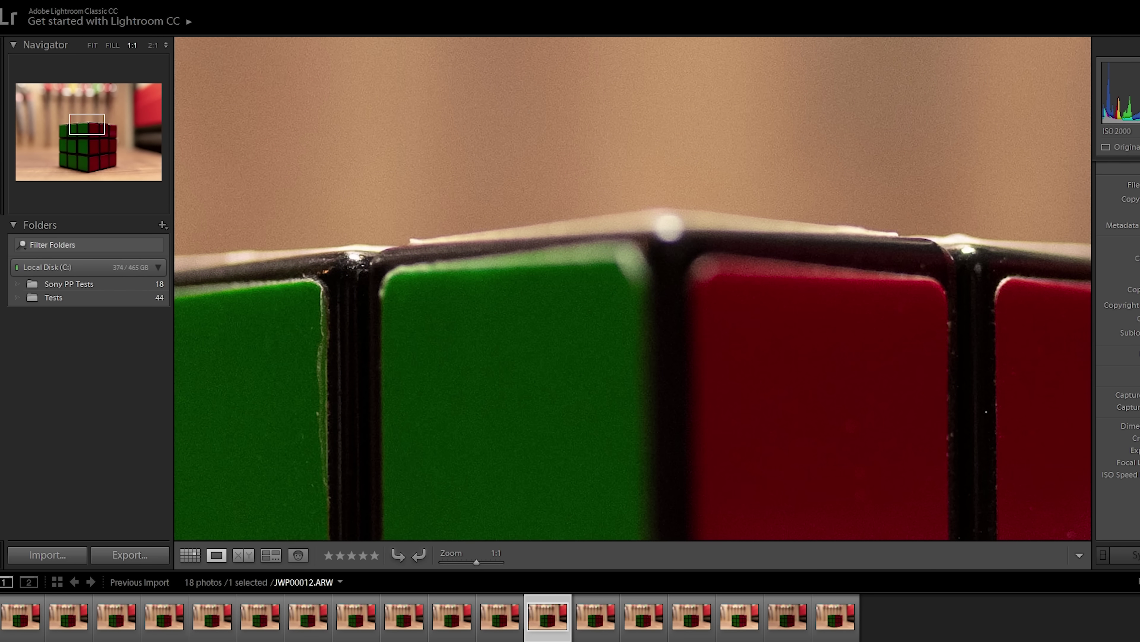
pyautogui.click(619, 307)
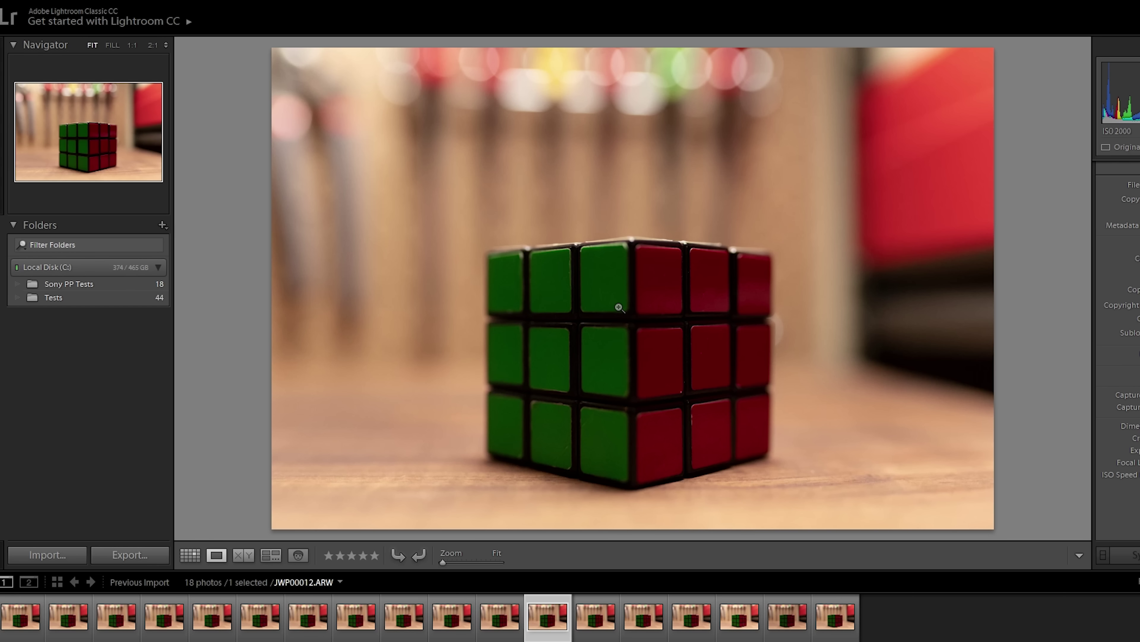
# - Advance through JWP00013 and JWP00014 toward JWP00015
pyautogui.press('Right')
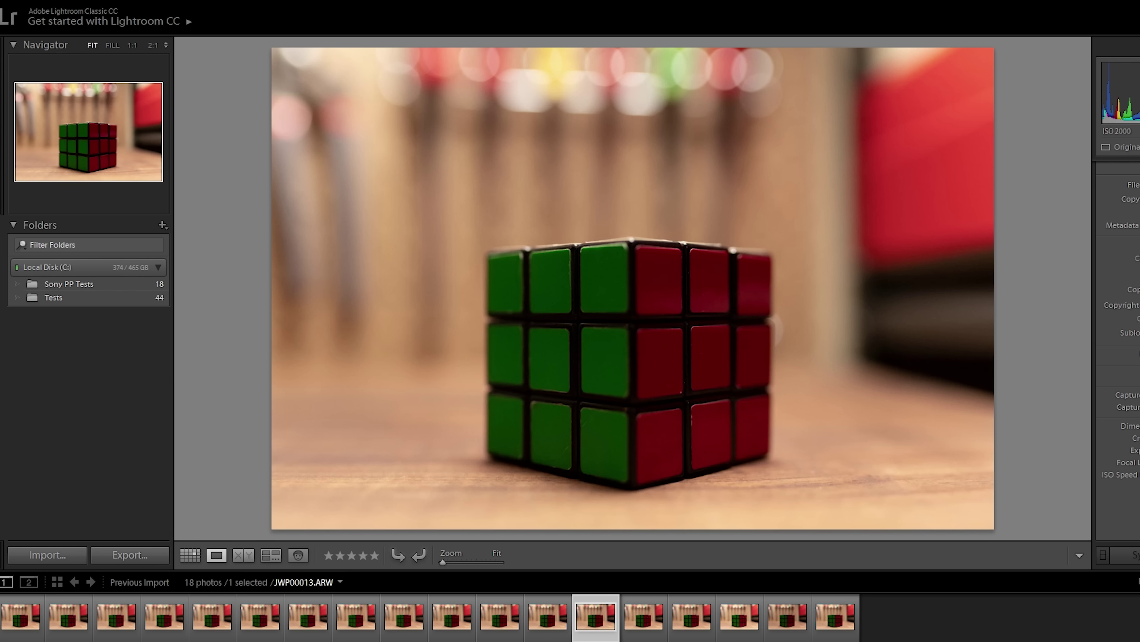
pyautogui.press('Right')
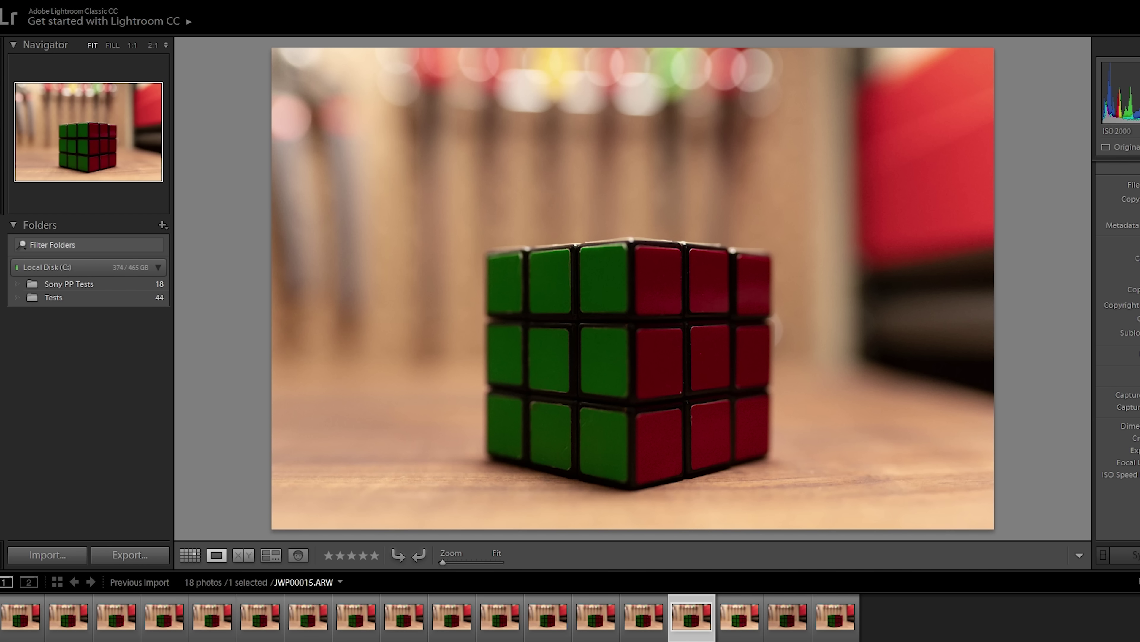
# - Step from JWP00015 through JWP00016 to JWP00017, checking each histogram and capture details
pyautogui.click(740, 616)
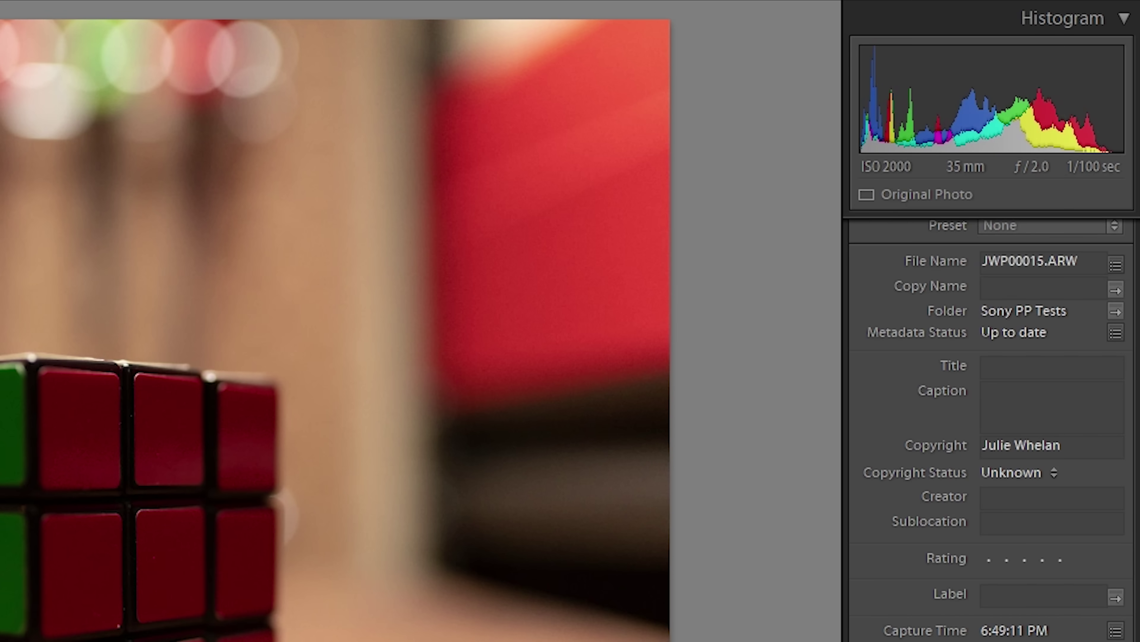
pyautogui.press('Right')
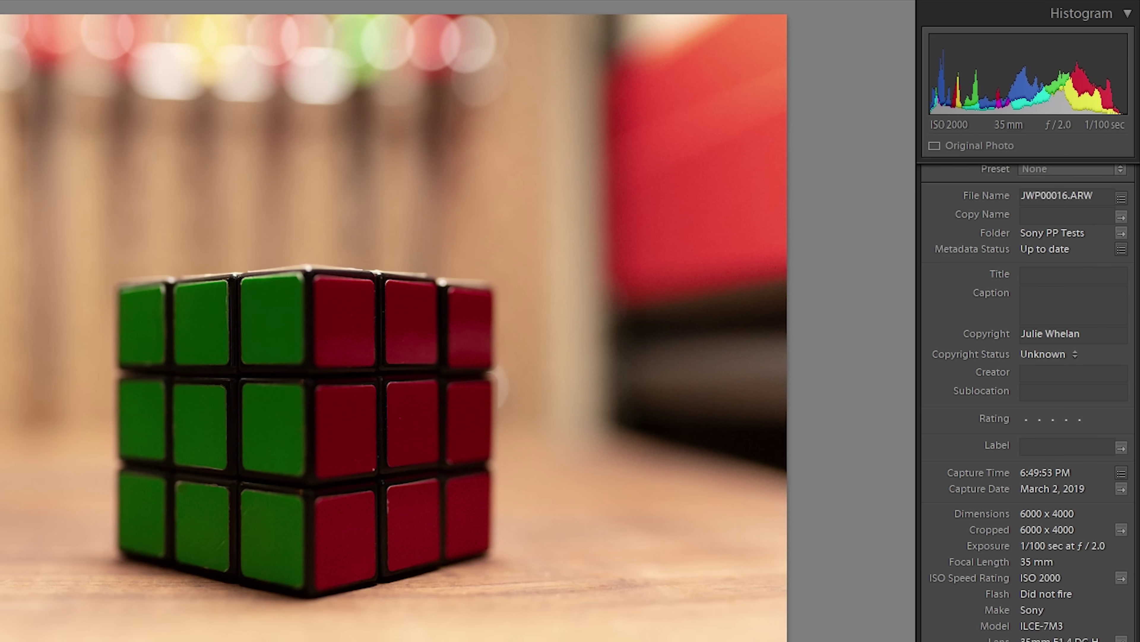
pyautogui.press('Right')
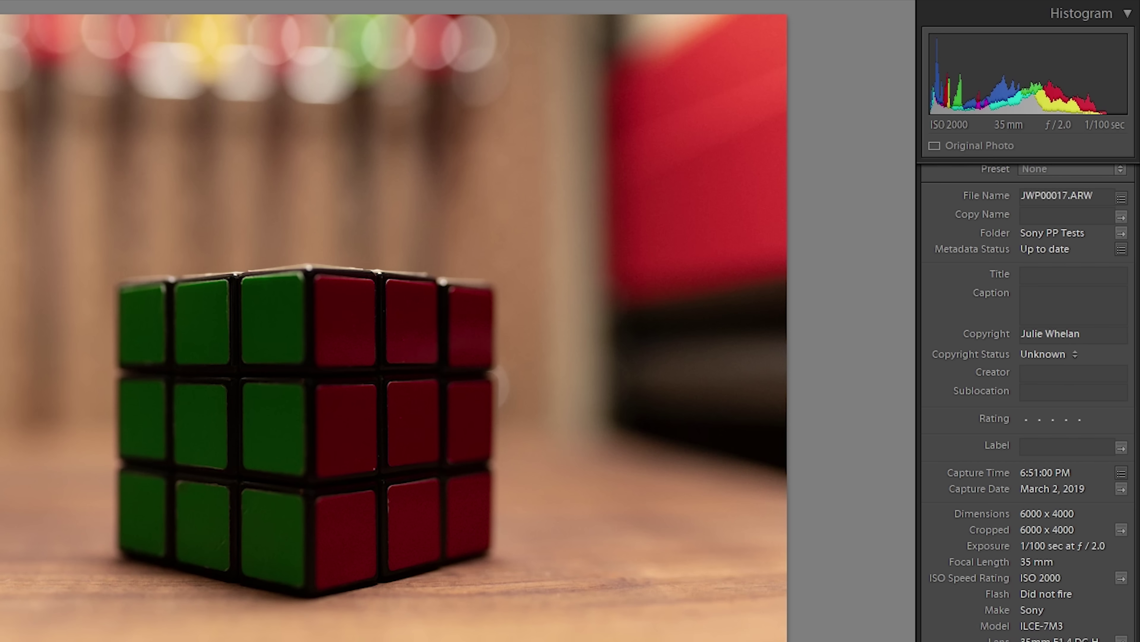
pyautogui.press('Right')
pyautogui.press('Right')
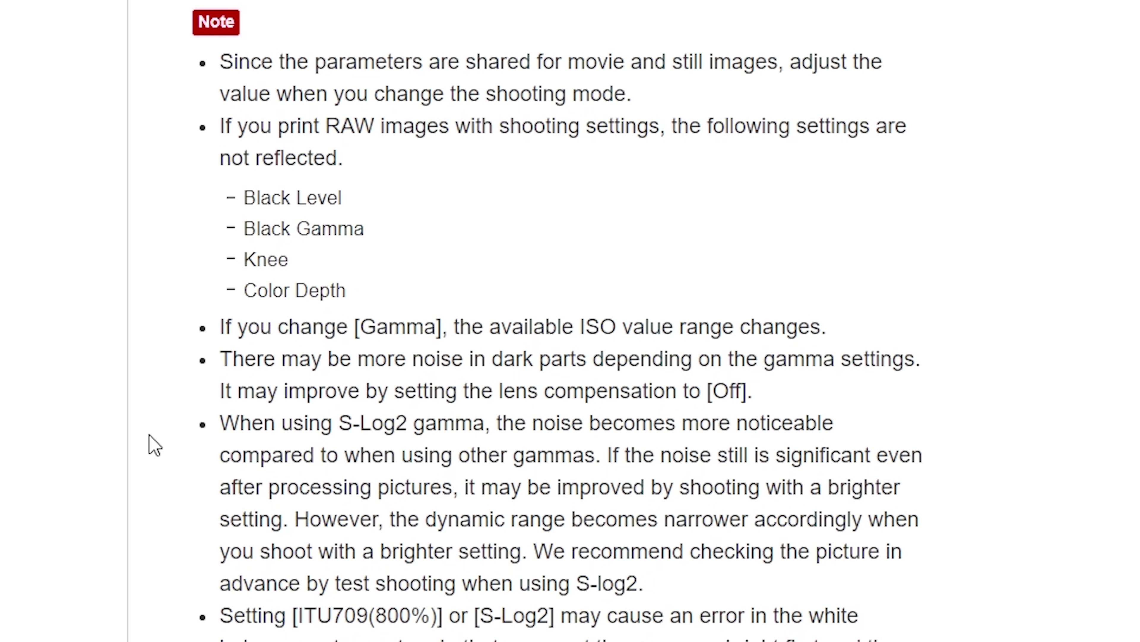
# - Read the Sony Help Guide's S-Log2 noise note, then compare JWP00016–JWP00018 in Lightroom
pyautogui.scroll(10, 240, 418)
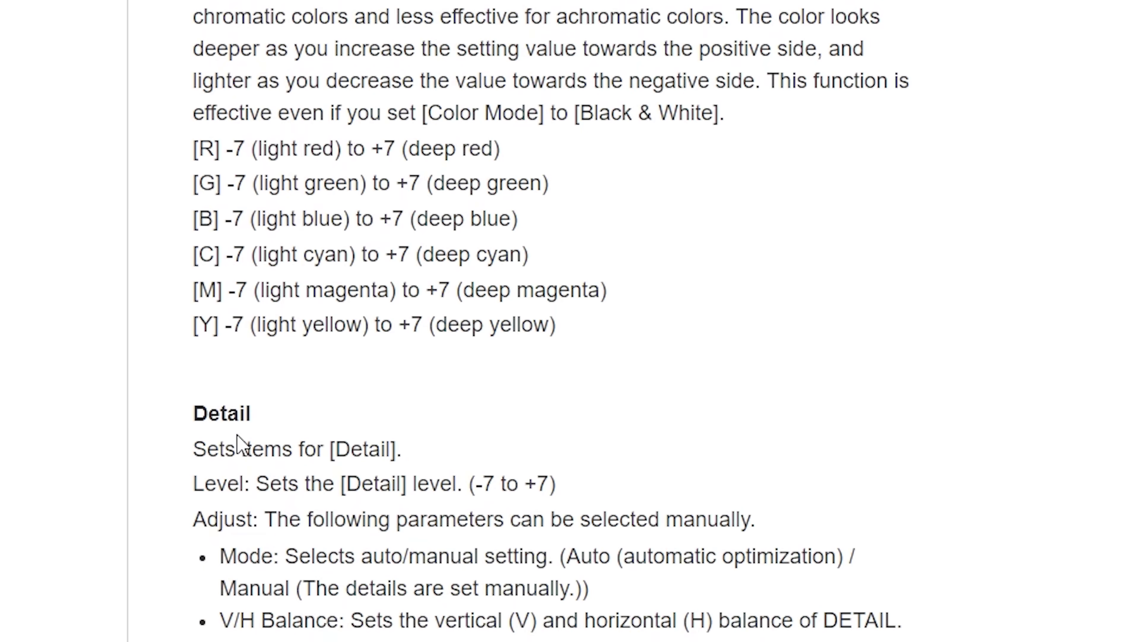
pyautogui.scroll(-5, 240, 436)
pyautogui.scroll(15, 229, 436)
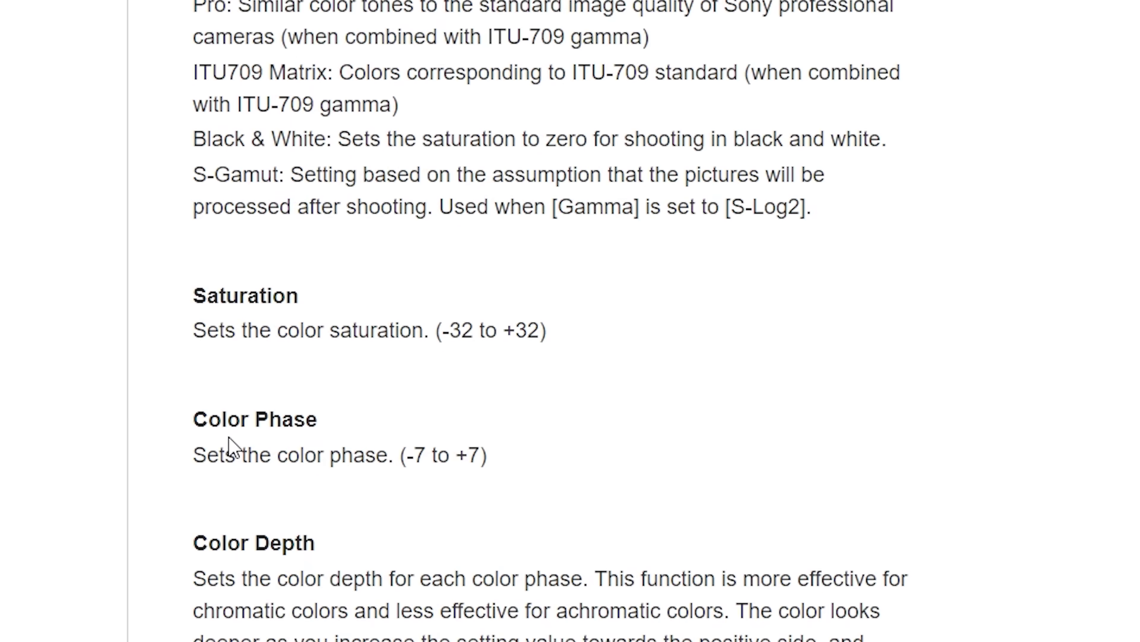
pyautogui.scroll(-5, 233, 440)
pyautogui.scroll(-8, 230, 447)
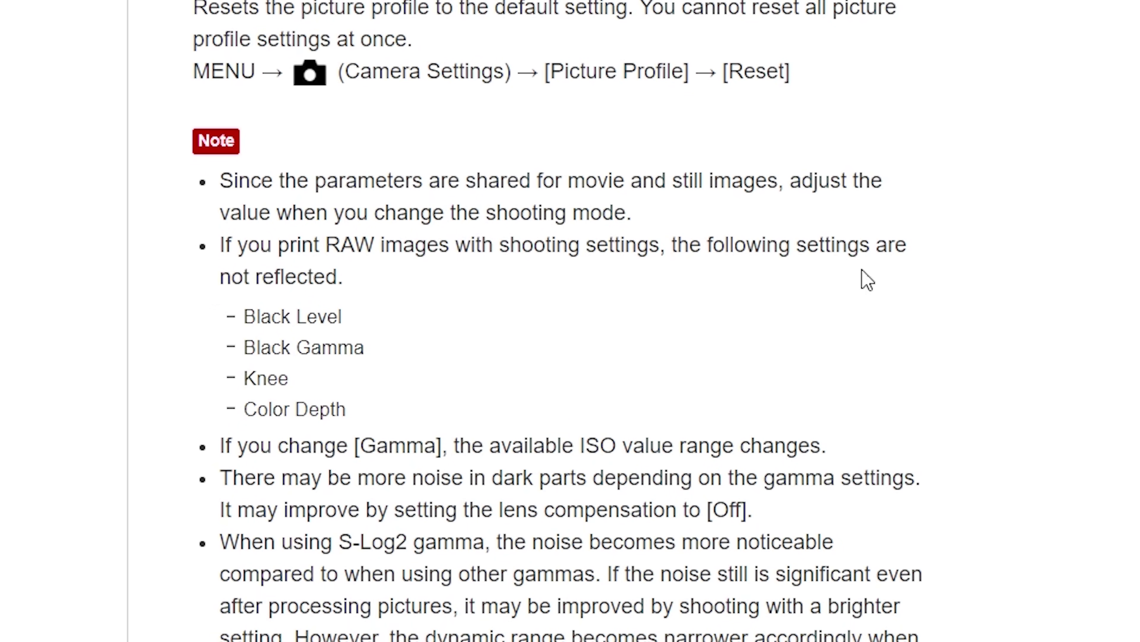
pyautogui.scroll(-2, 266, 286)
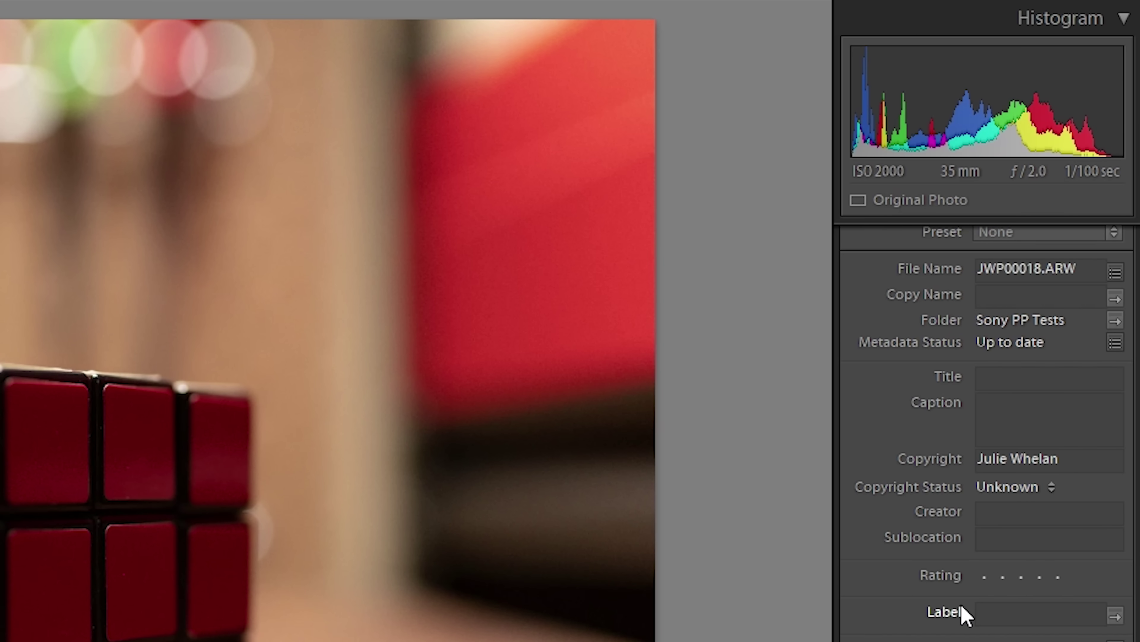
pyautogui.press('Left')
pyautogui.press('Left')
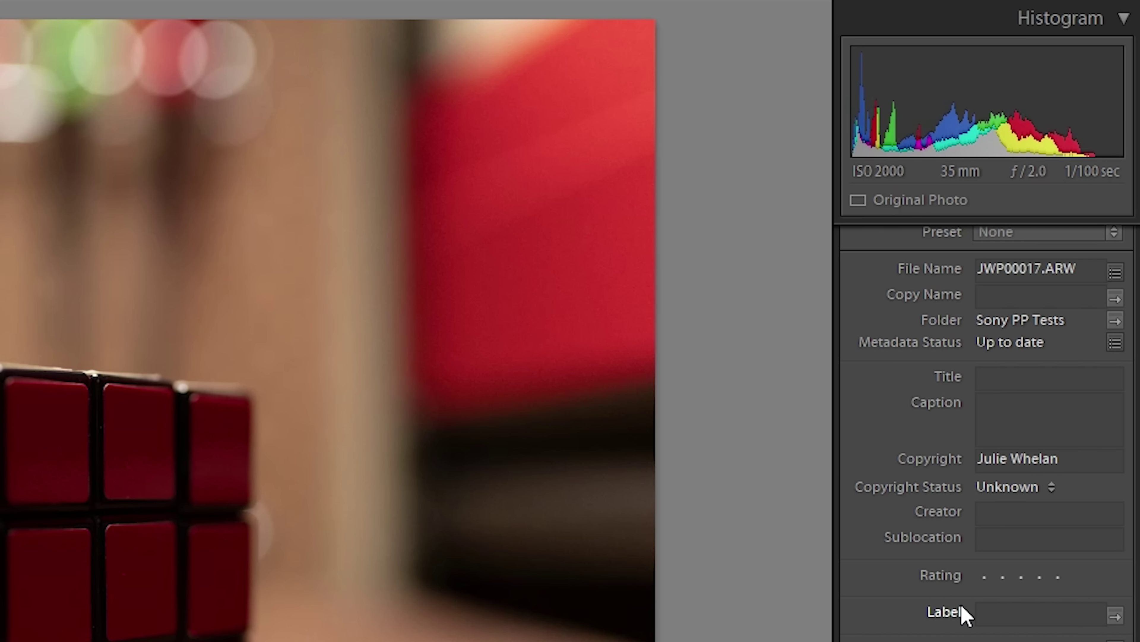
pyautogui.press('Right')
pyautogui.press('Right')
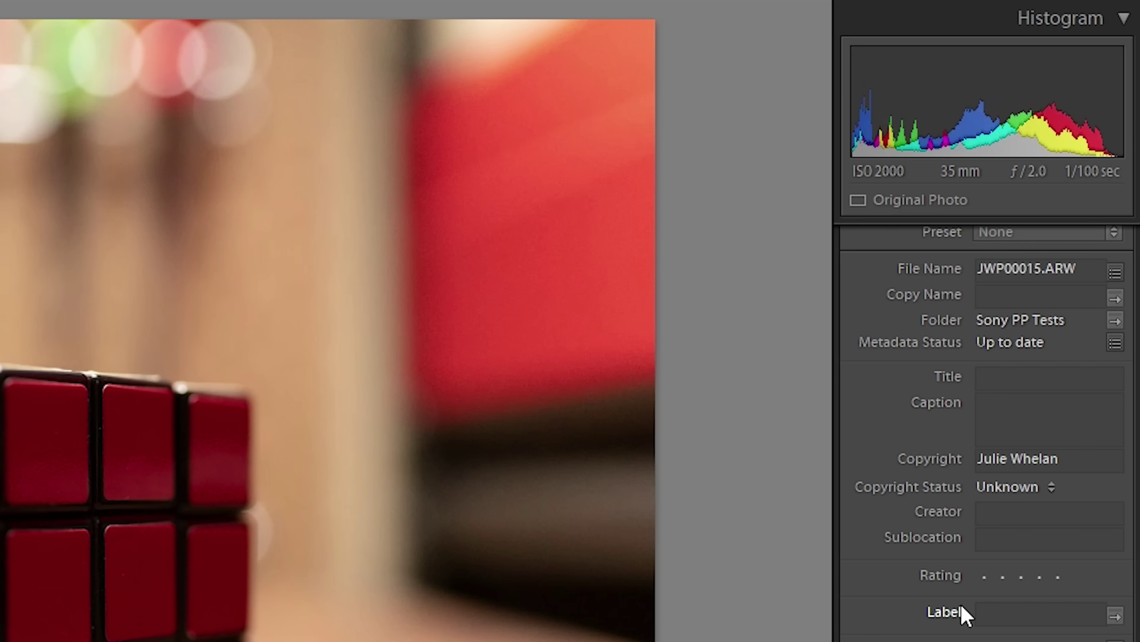